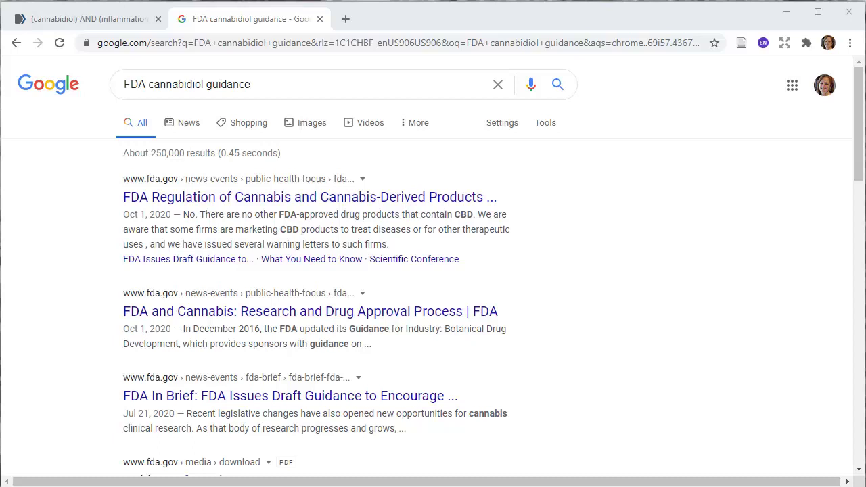
# - Glance at the Zotero library, then return to the Google results listing the FDA cannabis regulation page
pyautogui.hotkey('alt', 'Tab')
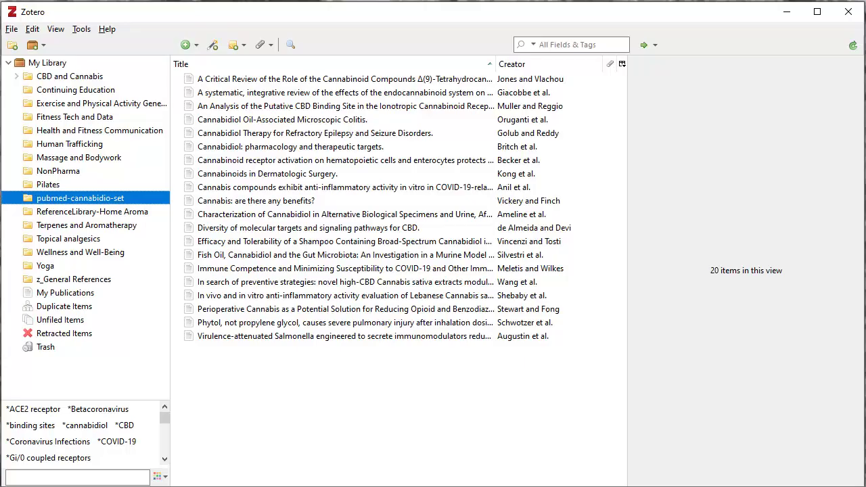
pyautogui.hotkey('alt', 'Tab')
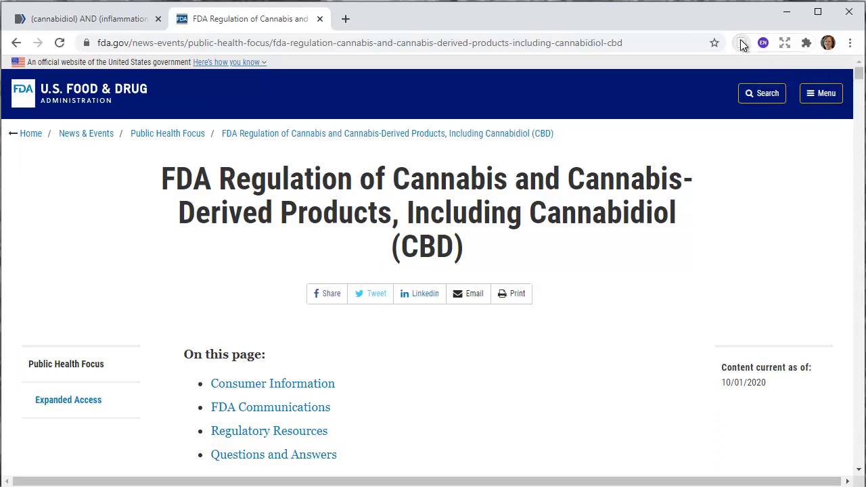
# - Save the FDA regulation page with a snapshot to CBD and Cannabis › z_General Web Searches
pyautogui.click(743, 44)
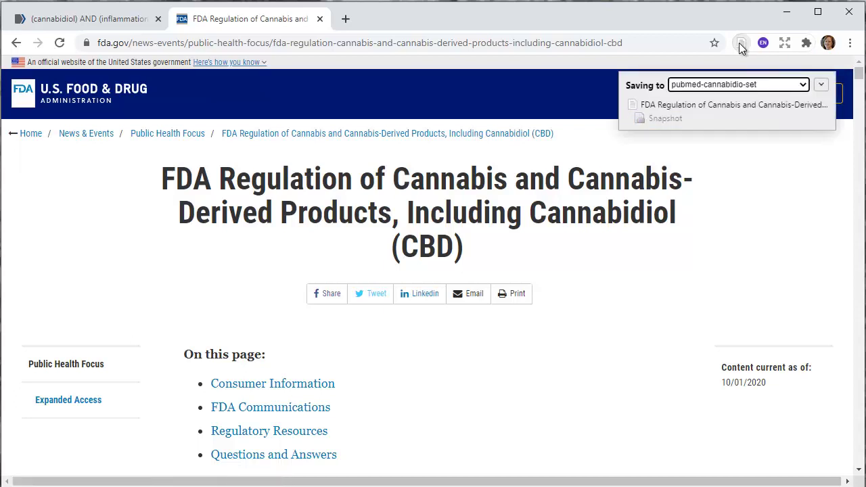
pyautogui.click(804, 86)
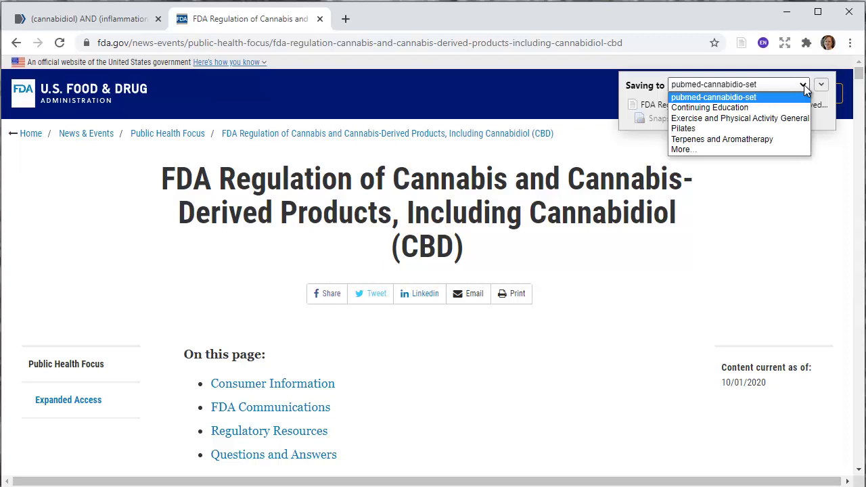
pyautogui.click(761, 150)
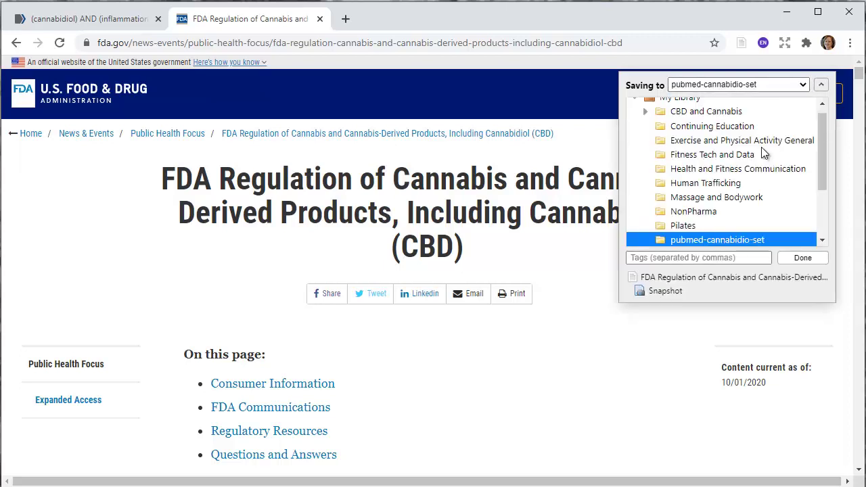
pyautogui.click(644, 111)
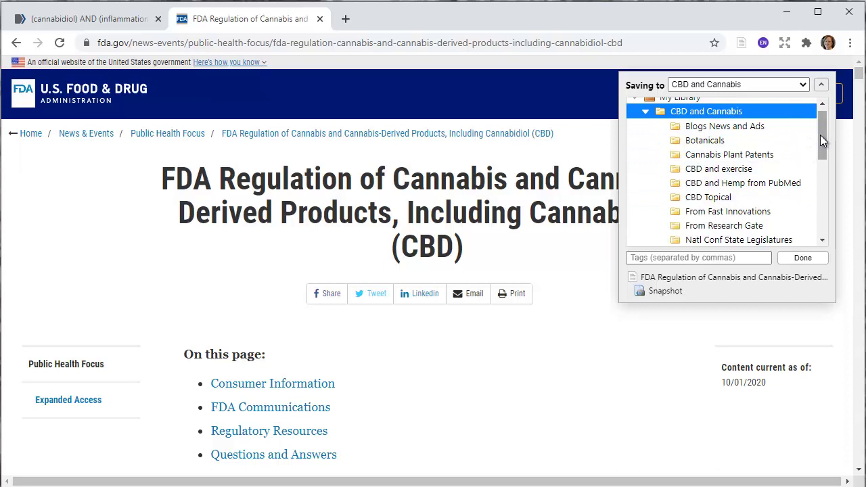
pyautogui.moveTo(820, 137); pyautogui.dragTo(820, 147)
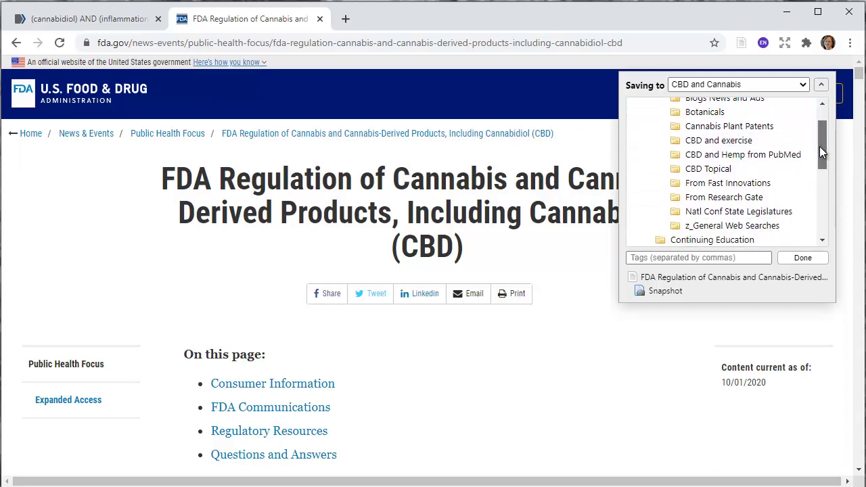
pyautogui.click(673, 226)
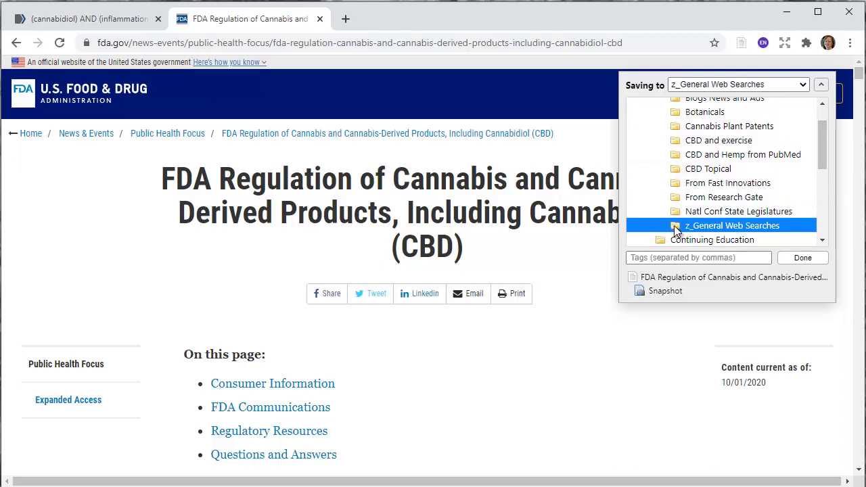
pyautogui.click(803, 259)
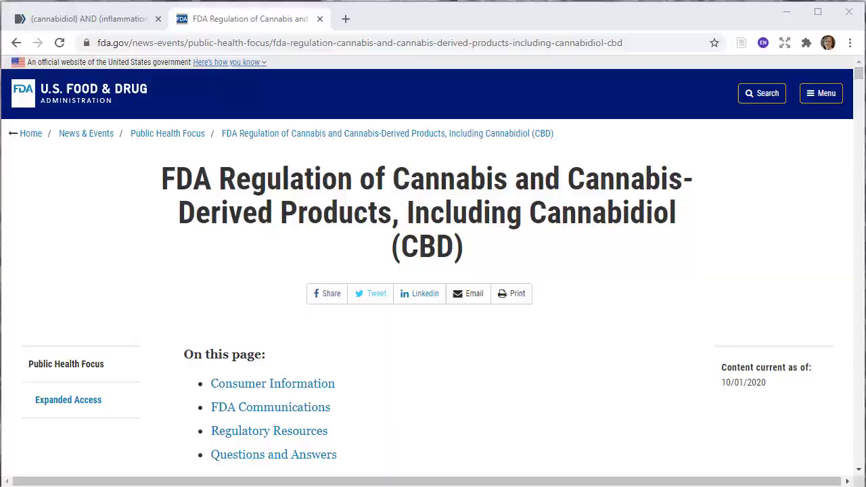
# - Find the new FDA item in z_General Web Searches and review its Abstract, Title and Item Type
pyautogui.hotkey('alt', 'Tab')
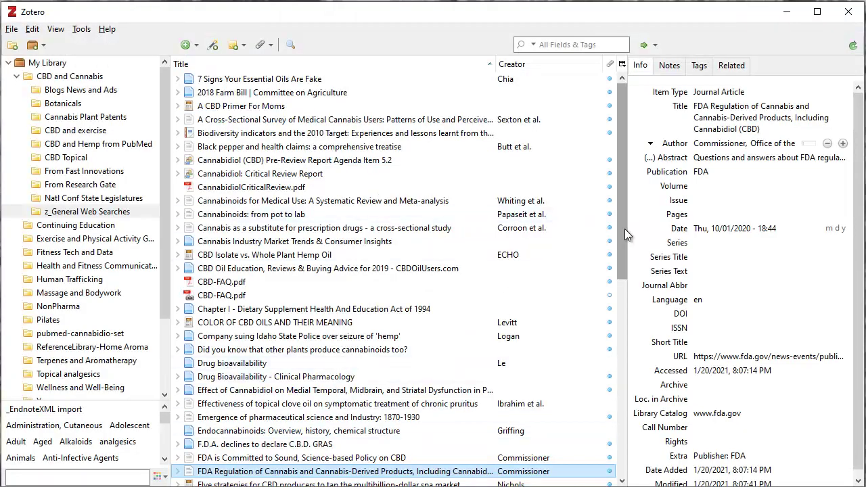
pyautogui.moveTo(621, 233); pyautogui.dragTo(621, 263)
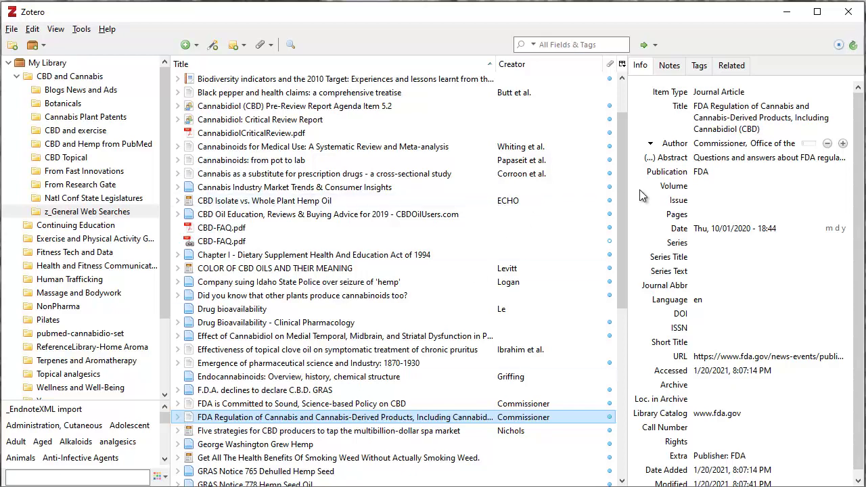
pyautogui.click(699, 157)
pyautogui.click(707, 123)
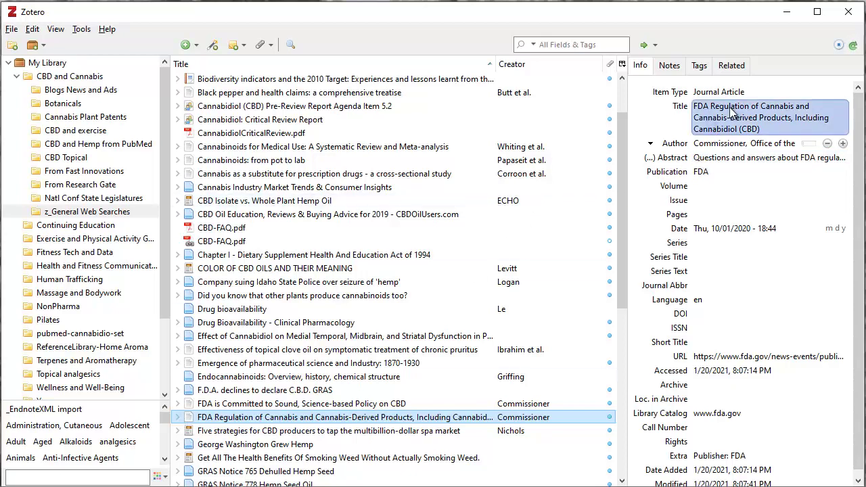
pyautogui.hotkey('shift', 'Tab')
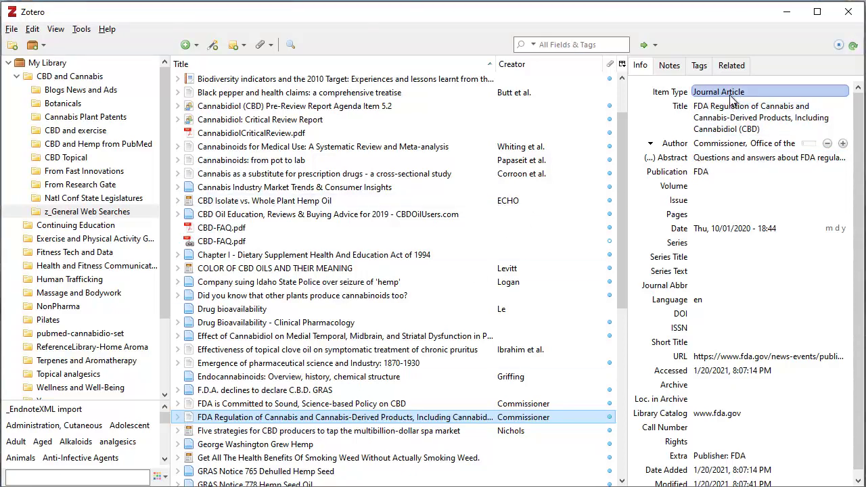
pyautogui.press('Escape')
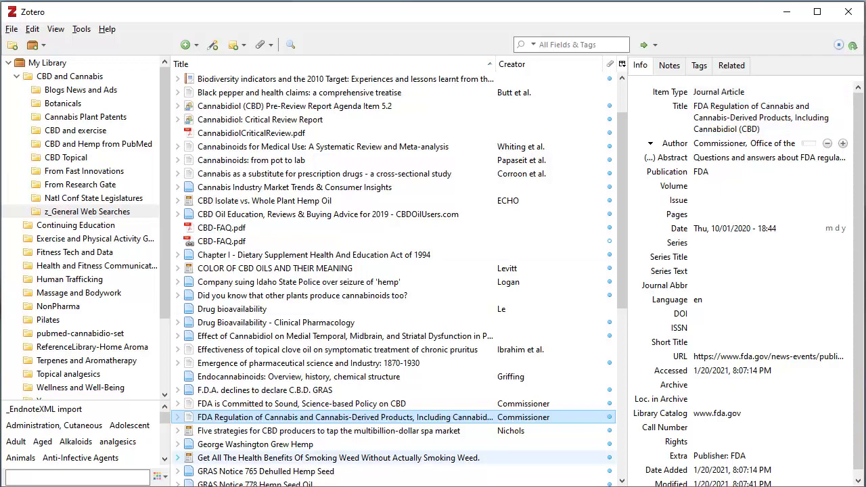
pyautogui.press('Return')
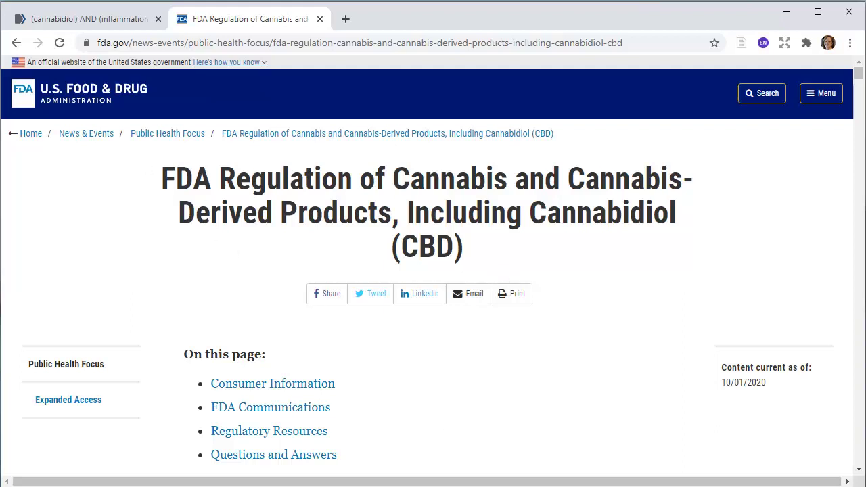
pyautogui.hotkey('alt', 'Tab')
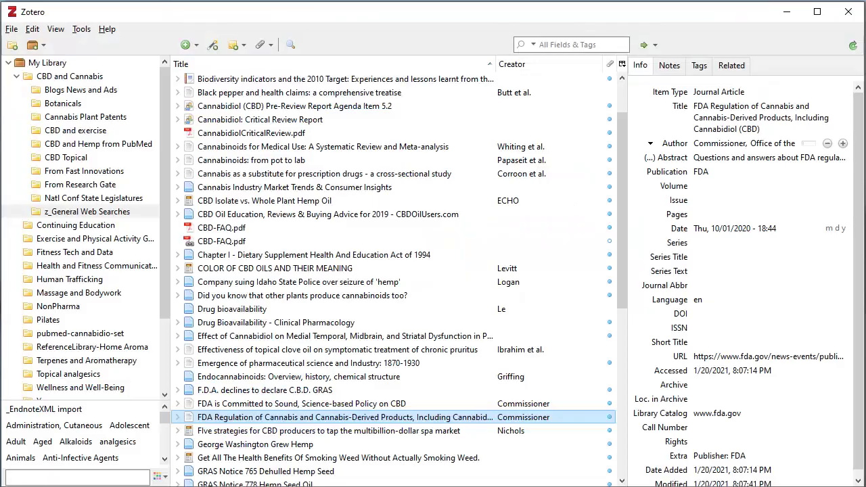
# - Change the FDA item's type from Journal Article to Report, then return to the browser
pyautogui.click(724, 94)
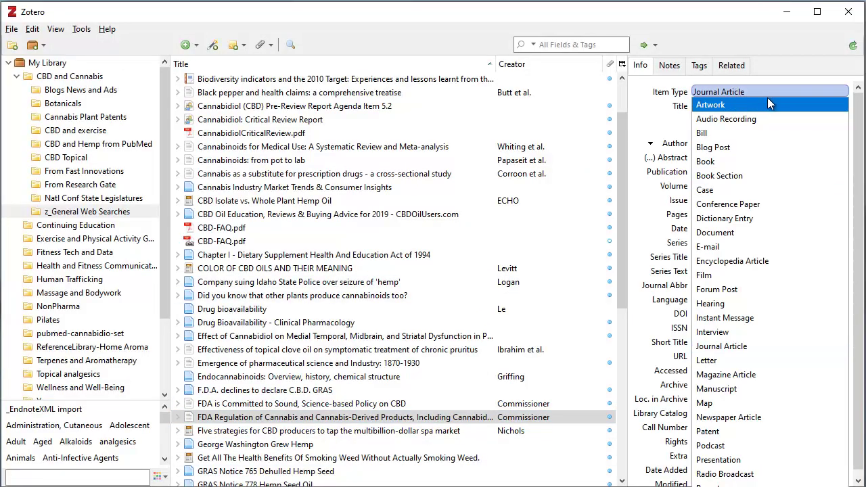
pyautogui.click(860, 274)
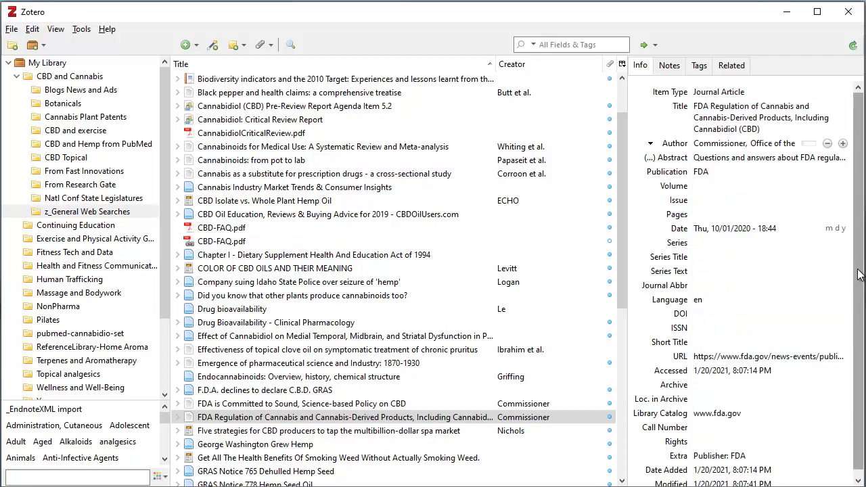
pyautogui.click(769, 88)
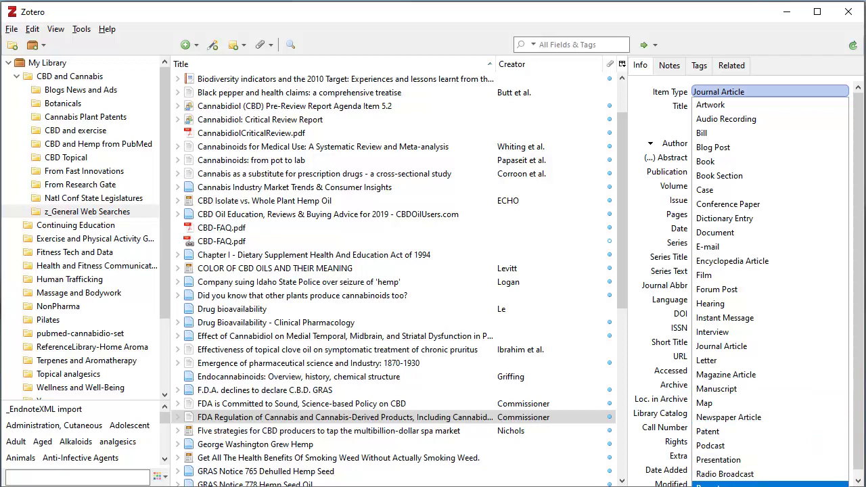
pyautogui.click(717, 484)
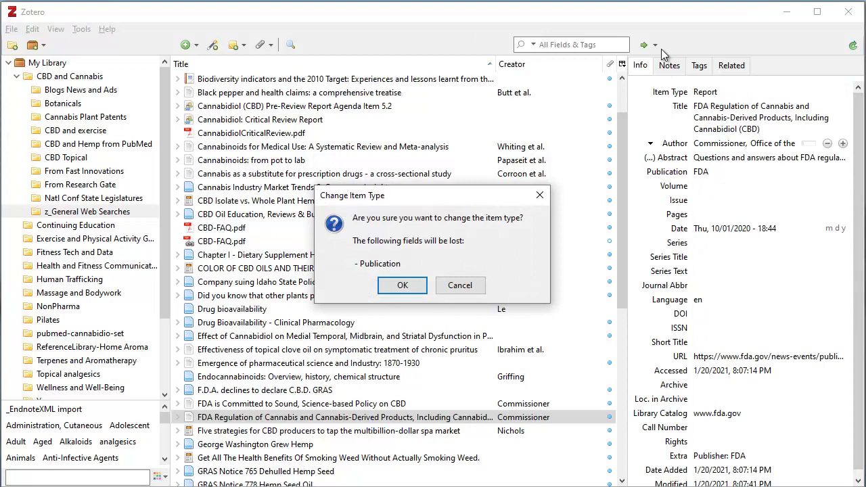
pyautogui.click(401, 286)
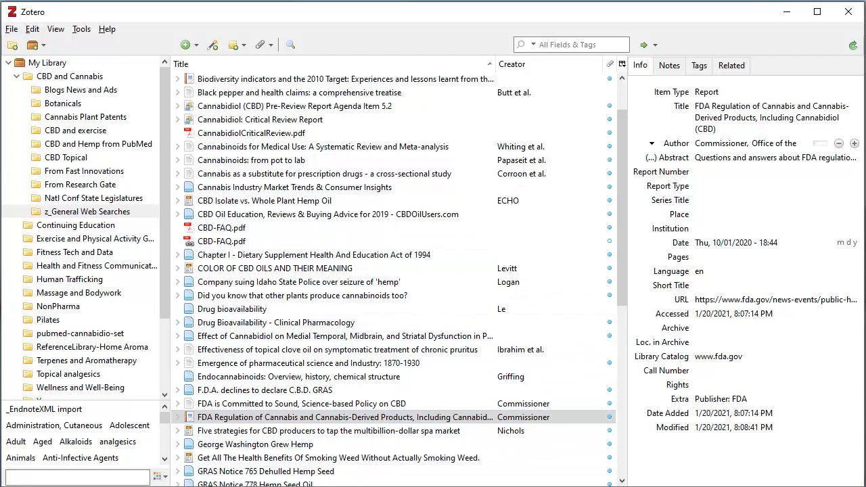
pyautogui.hotkey('alt', 'Tab')
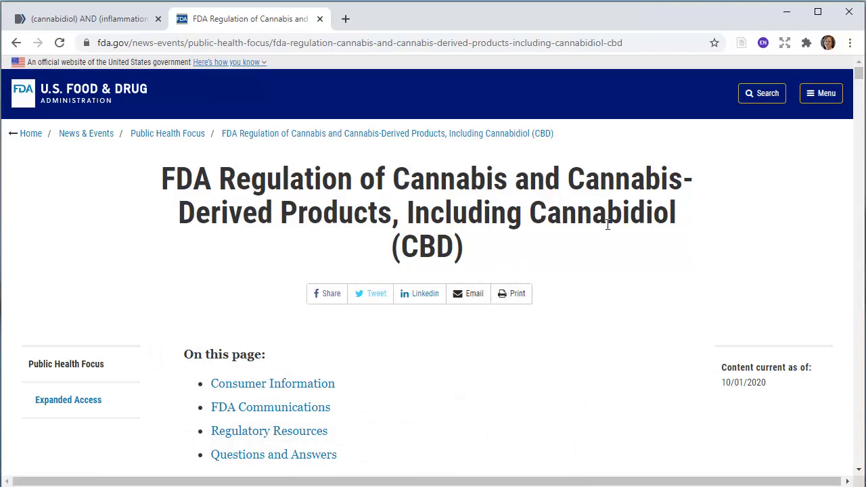
# - Open the first (cannabidiol) AND (inflammation) article, dismiss the PDF popup, and go back to the 267 results
pyautogui.click(119, 22)
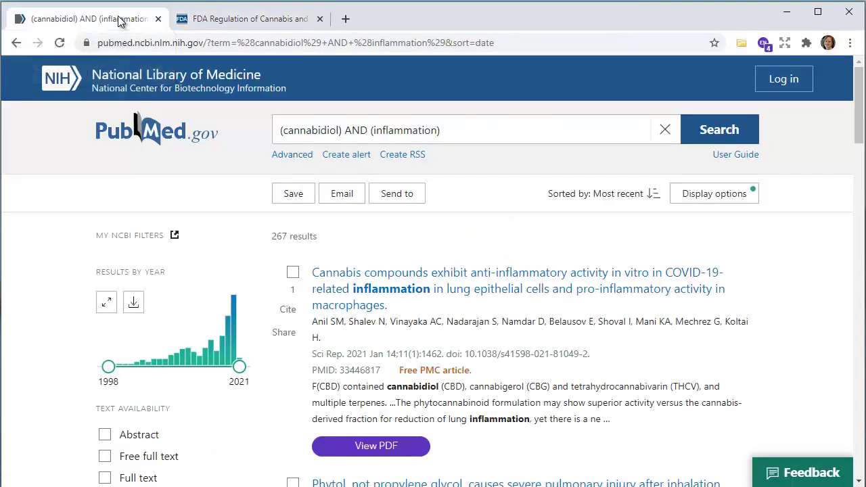
pyautogui.click(441, 277)
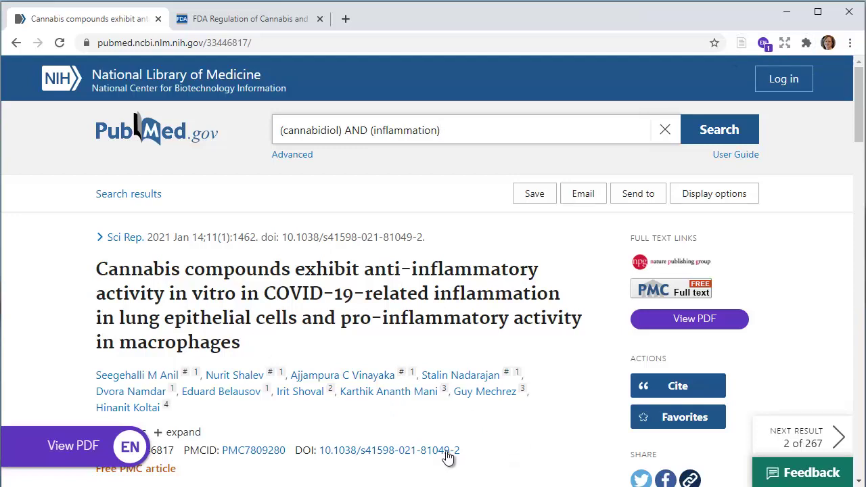
pyautogui.moveTo(125, 460)
pyautogui.click(147, 428)
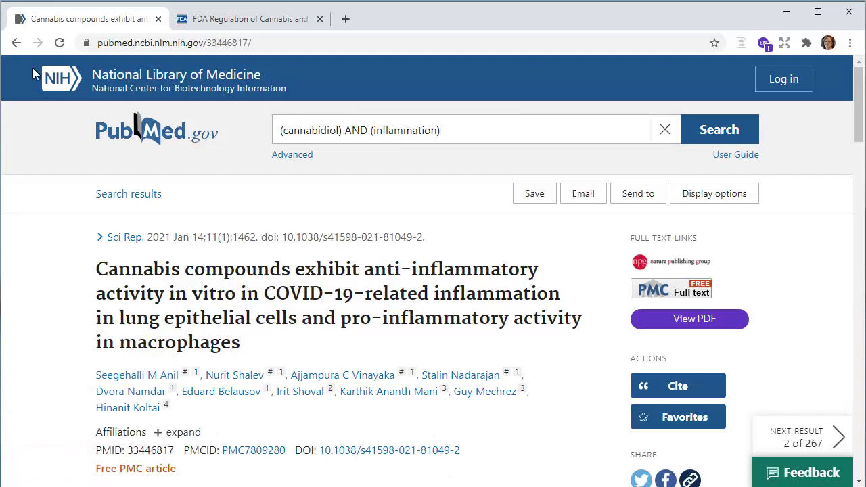
pyautogui.click(16, 44)
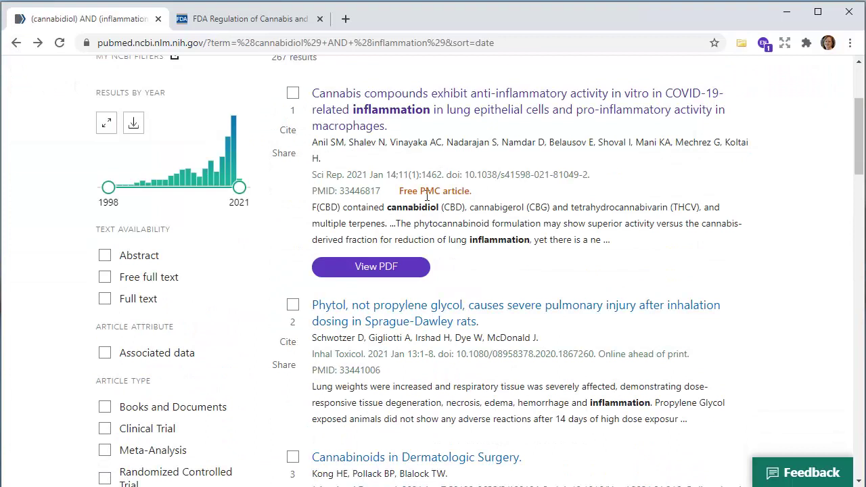
pyautogui.scroll(2, 352, 193)
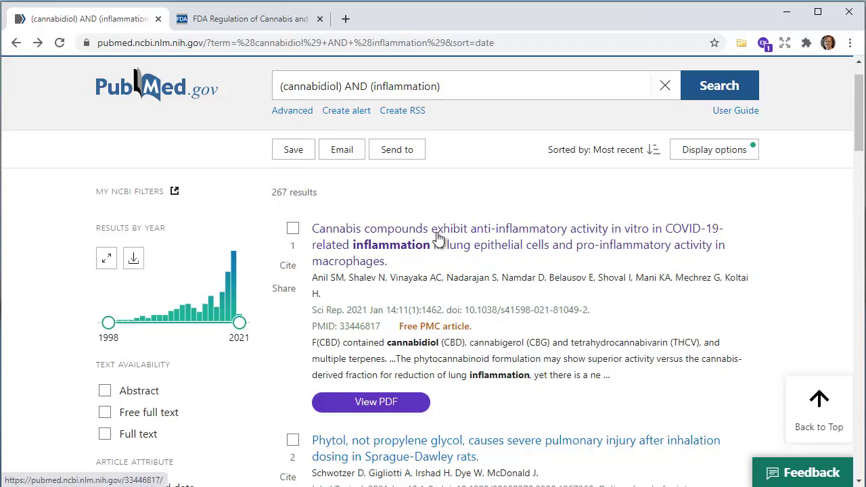
# - Export all 267 PubMed results as a citation-manager .nbib file, then switch to Zotero
pyautogui.click(398, 152)
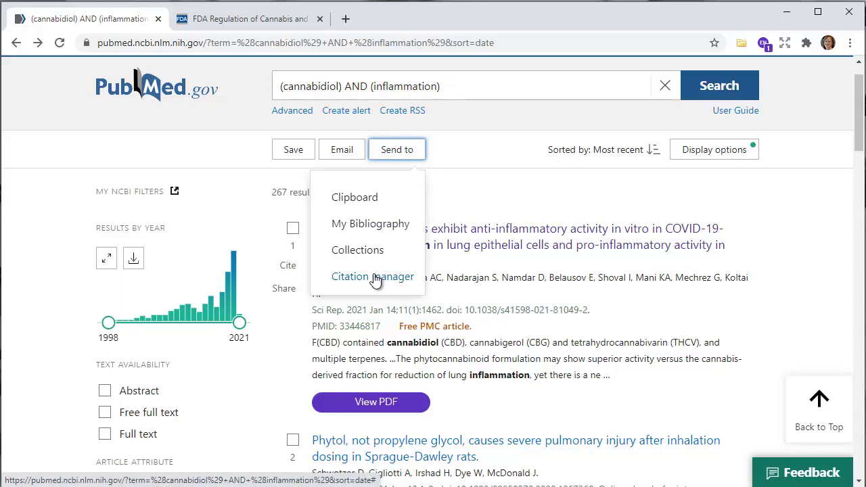
pyautogui.click(375, 278)
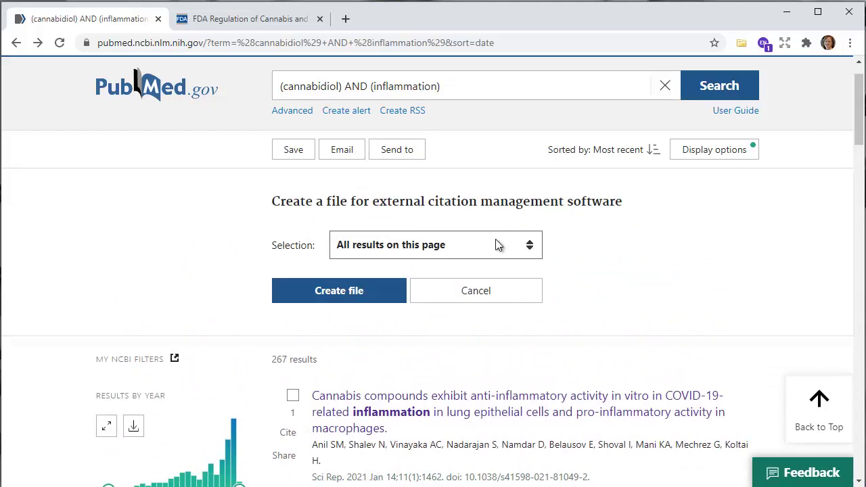
pyautogui.click(530, 247)
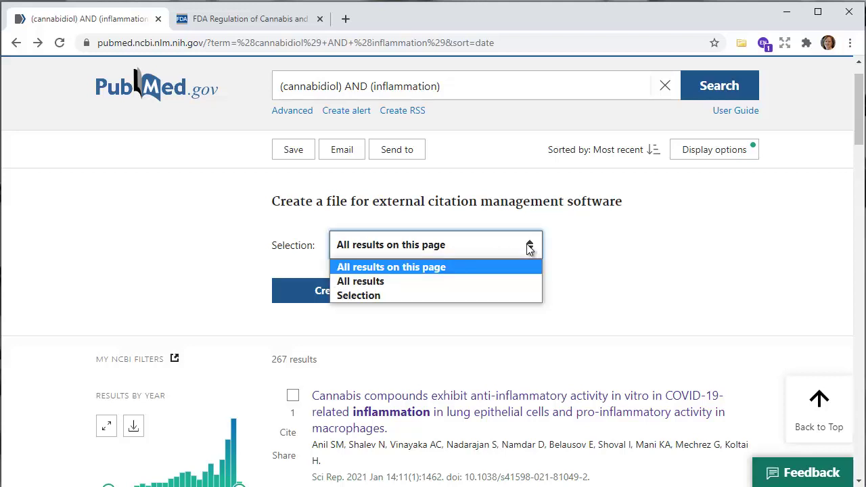
pyautogui.click(364, 282)
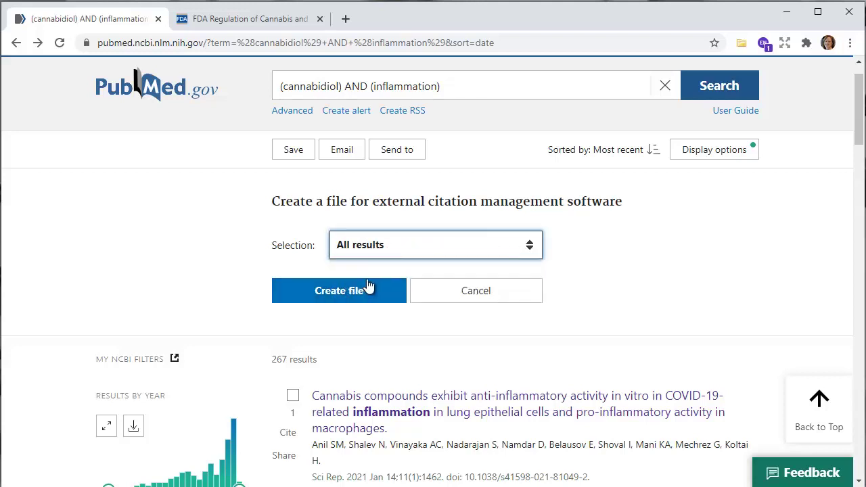
pyautogui.click(329, 294)
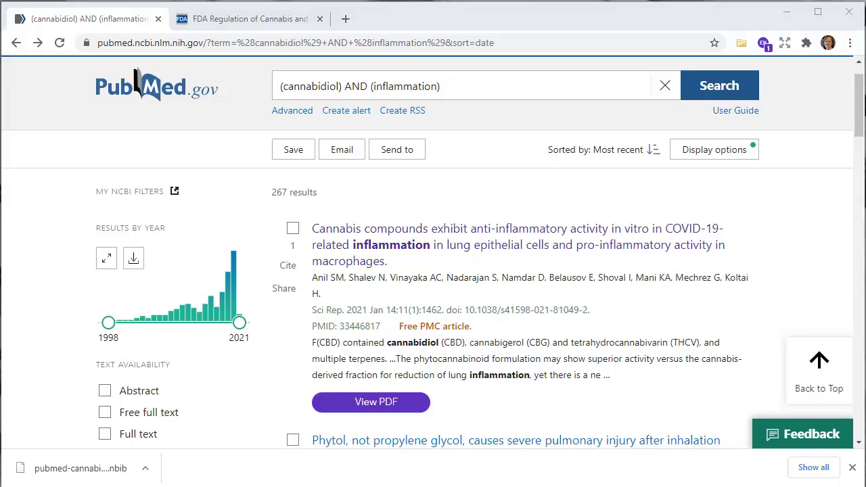
pyautogui.hotkey('alt', 'Tab')
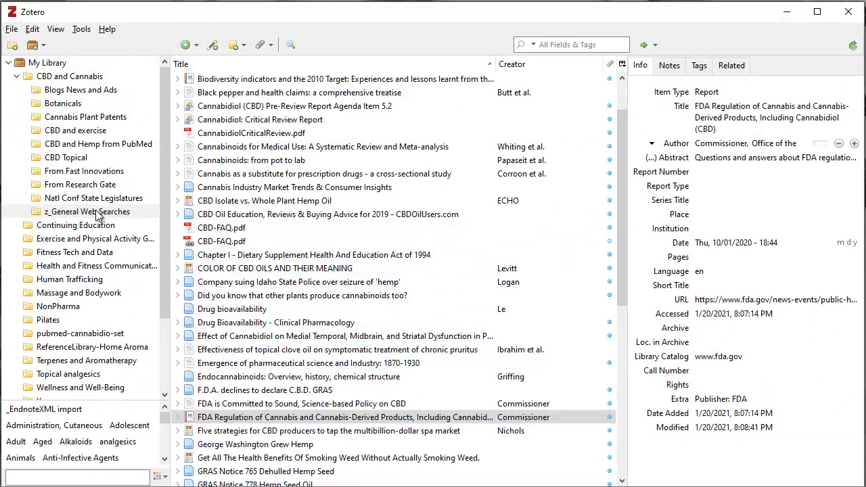
# - Import pubmed-cannabidio-set.nbib from Downloads through File > Import using the default import options
pyautogui.click(12, 29)
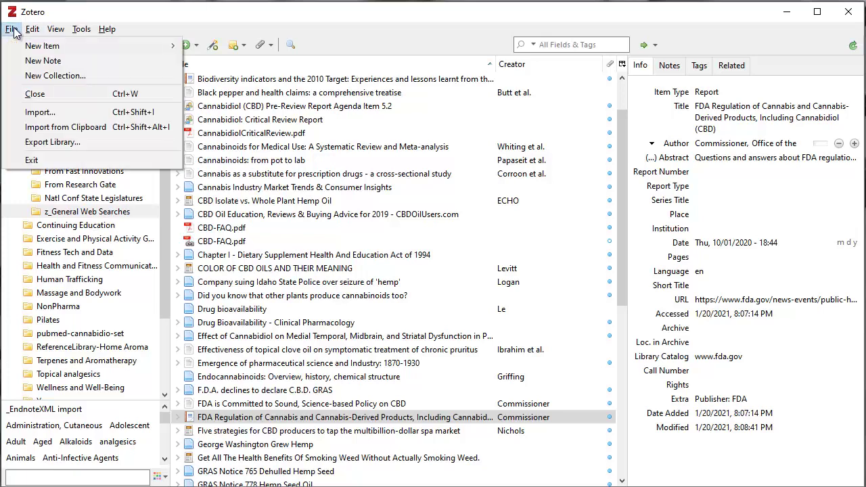
pyautogui.click(54, 113)
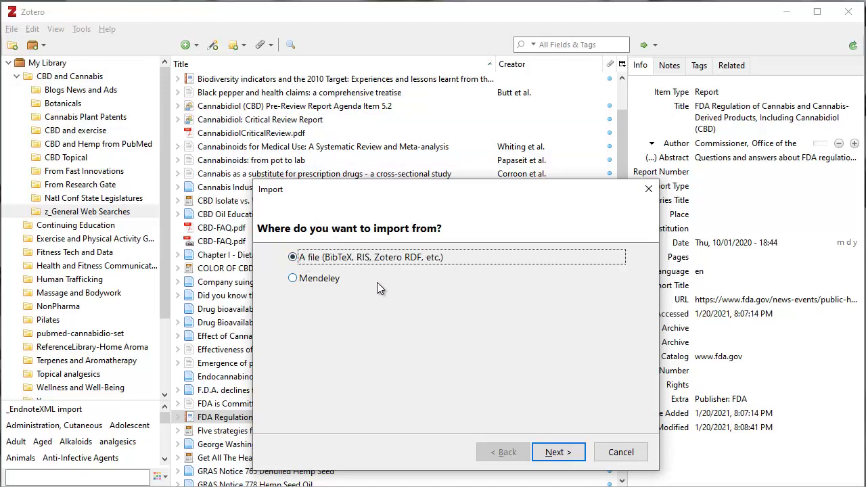
pyautogui.click(557, 453)
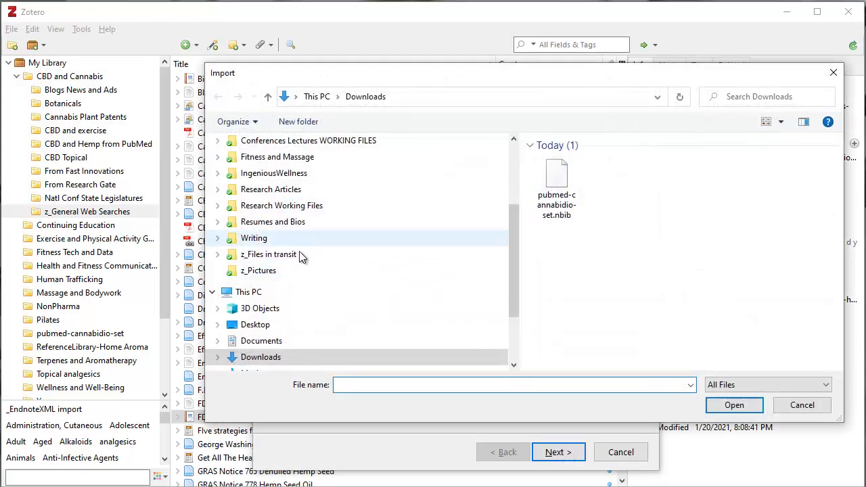
pyautogui.click(552, 188)
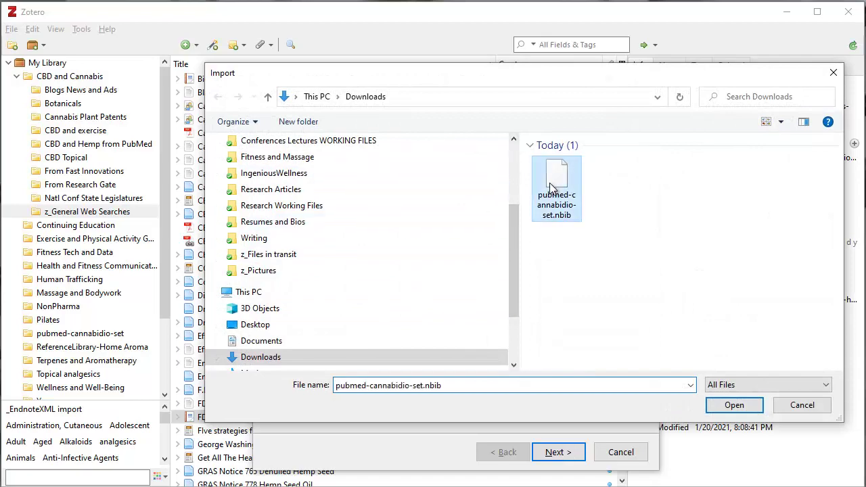
pyautogui.click(732, 404)
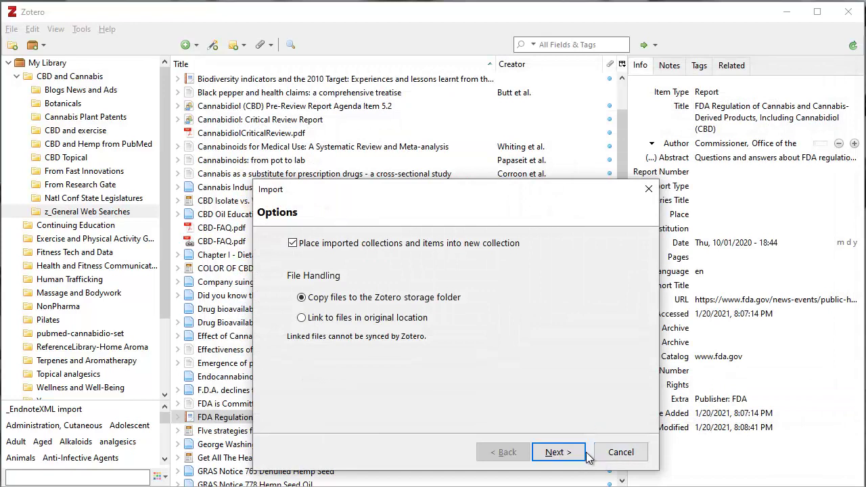
pyautogui.click(581, 454)
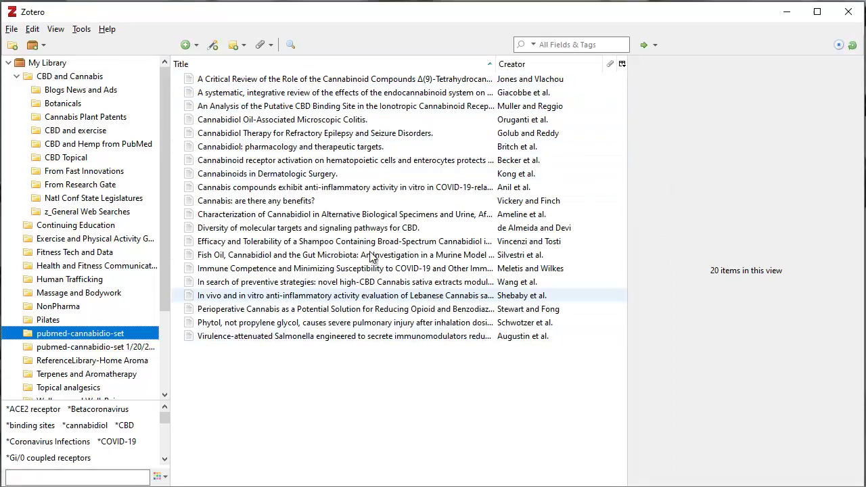
# - Select all 20 references in pubmed-cannabidio-set and drag them onto CBD and Hemp from PubMed
pyautogui.click(304, 103)
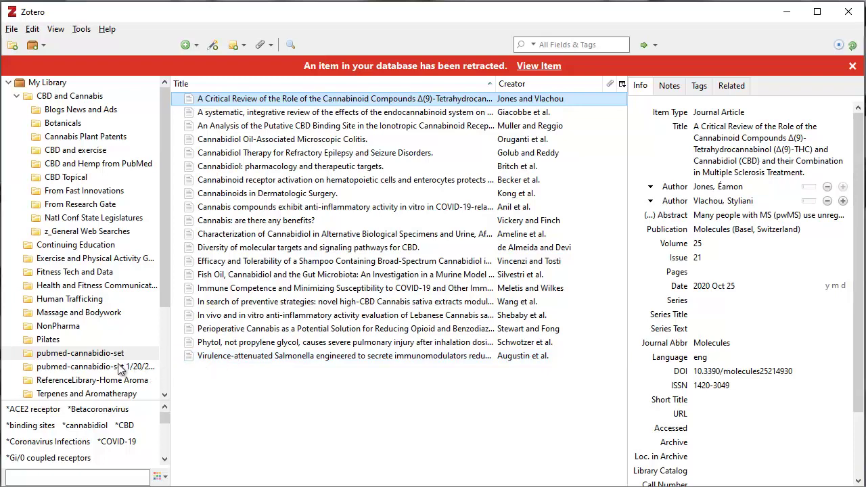
pyautogui.click(74, 354)
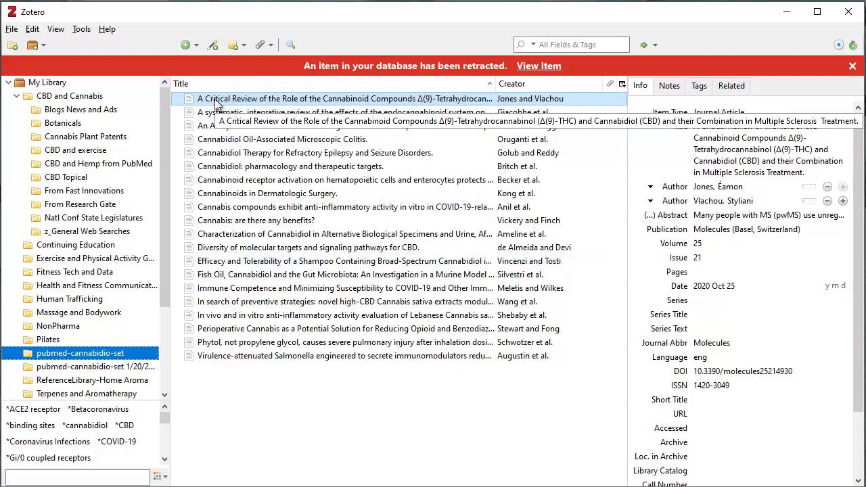
pyautogui.click(279, 357)
pyautogui.keyDown('shift'); pyautogui.click(279, 357); pyautogui.keyUp('shift')
pyautogui.moveTo(279, 357); pyautogui.dragTo(79, 166)
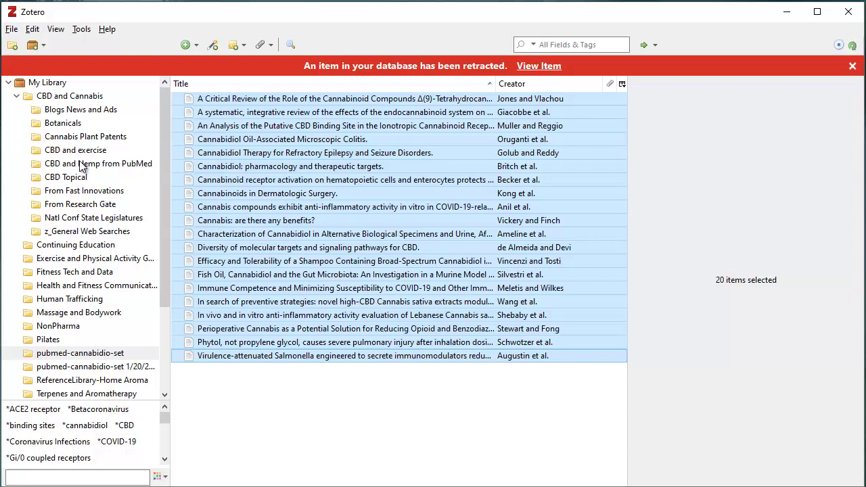
# - Select all 267 items in the dated pubmed-cannabidio-set collection and drop them on CBD and Hemp from PubMed
pyautogui.click(80, 166)
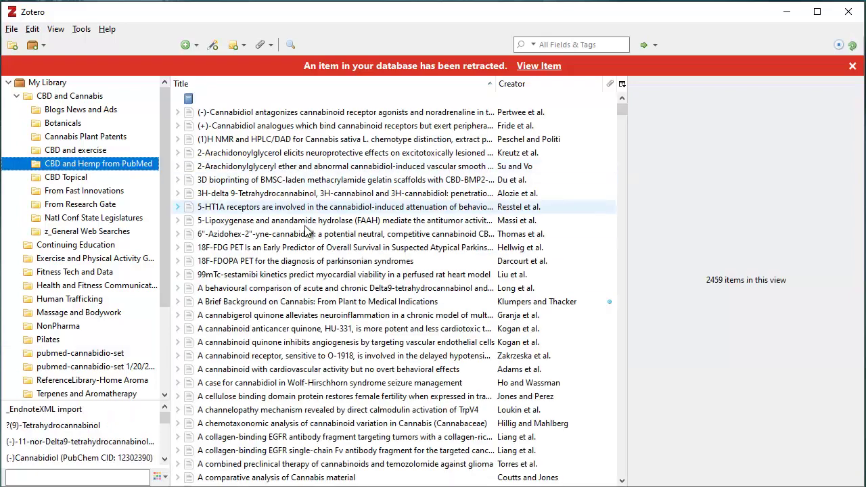
pyautogui.click(141, 371)
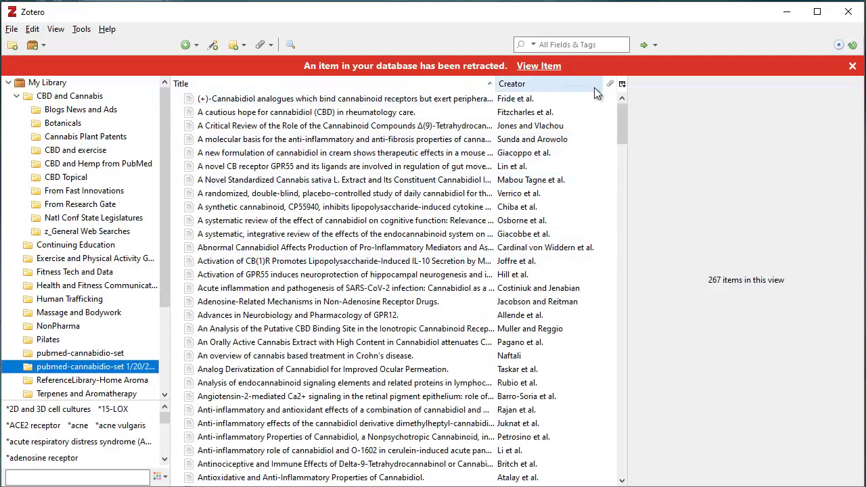
pyautogui.click(545, 98)
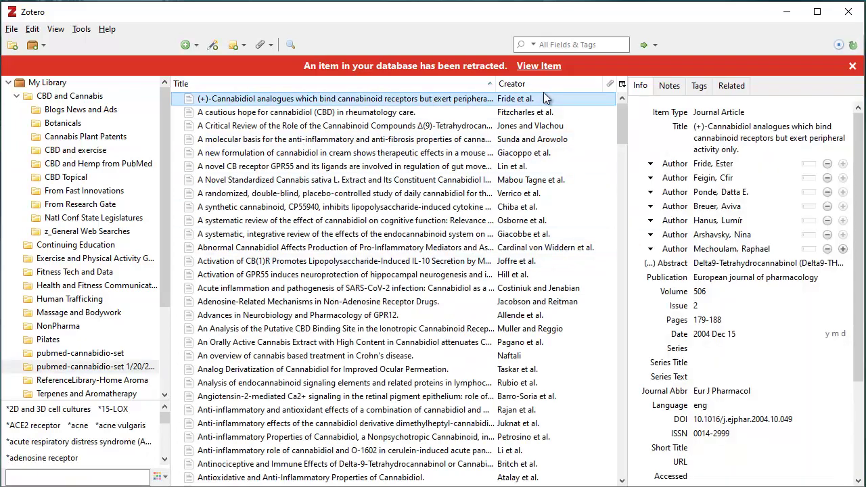
pyautogui.moveTo(620, 122); pyautogui.dragTo(590, 462)
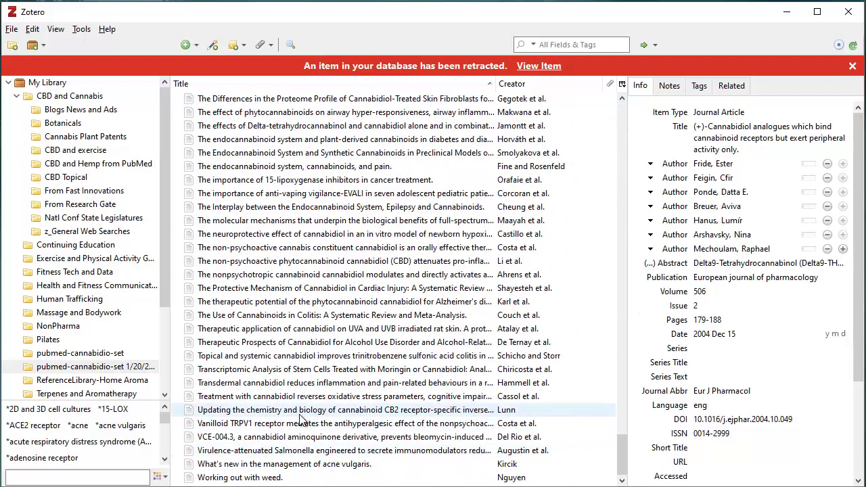
pyautogui.hotkey('ctrl', 'a')
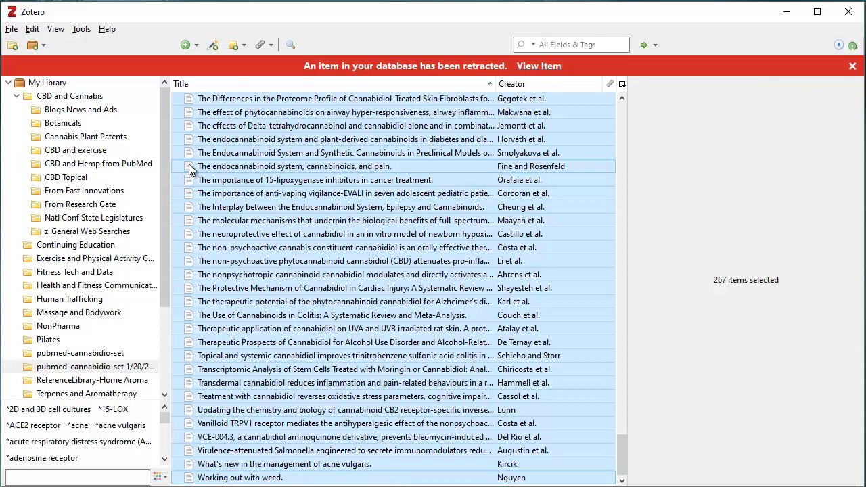
pyautogui.moveTo(190, 169); pyautogui.dragTo(133, 167)
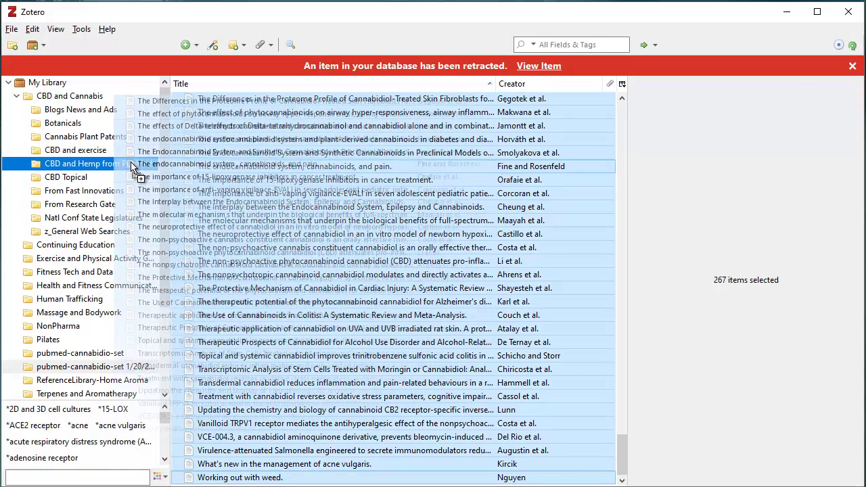
pyautogui.moveTo(133, 168); pyautogui.dragTo(134, 168)
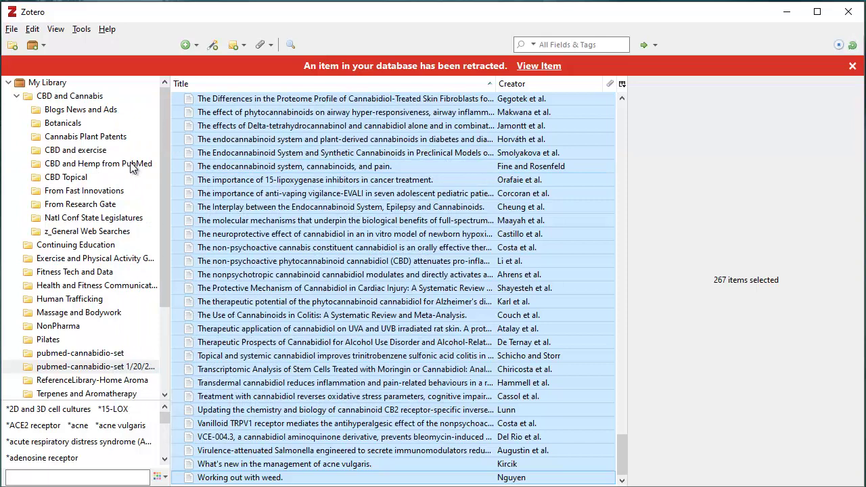
# - Confirm CBD and Hemp from PubMed holds 2726 items, then return to PubMed and close the download bar
pyautogui.click(132, 166)
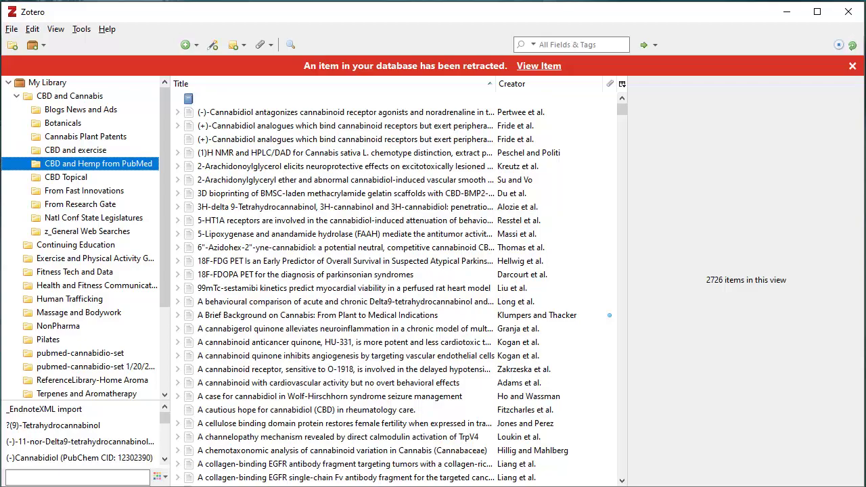
pyautogui.hotkey('alt', 'Tab')
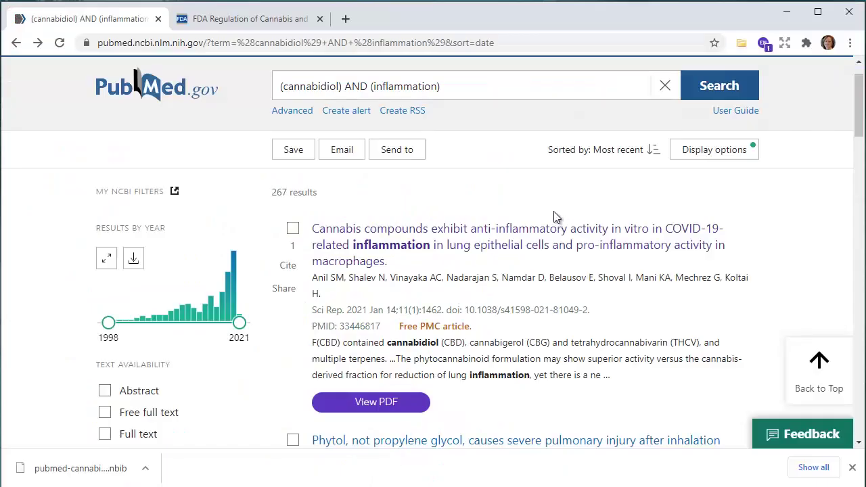
pyautogui.click(852, 469)
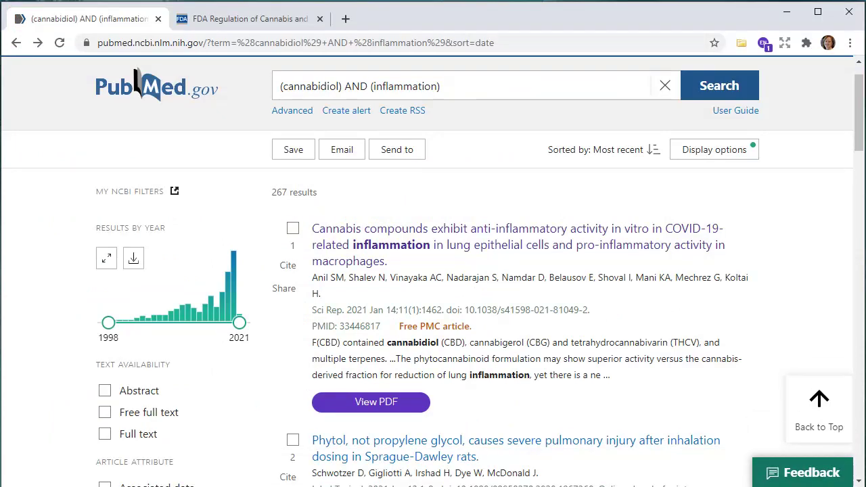